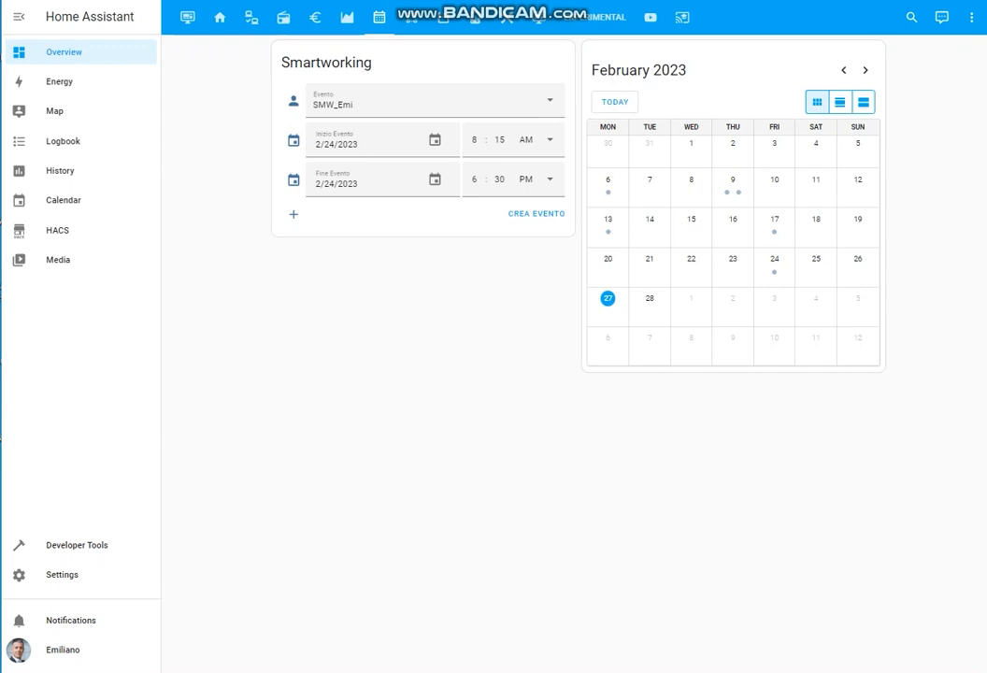
# Examine the Smartworking card's event choices and the date pickers of its start and end fields without changing them.
pyautogui.click(381, 101)
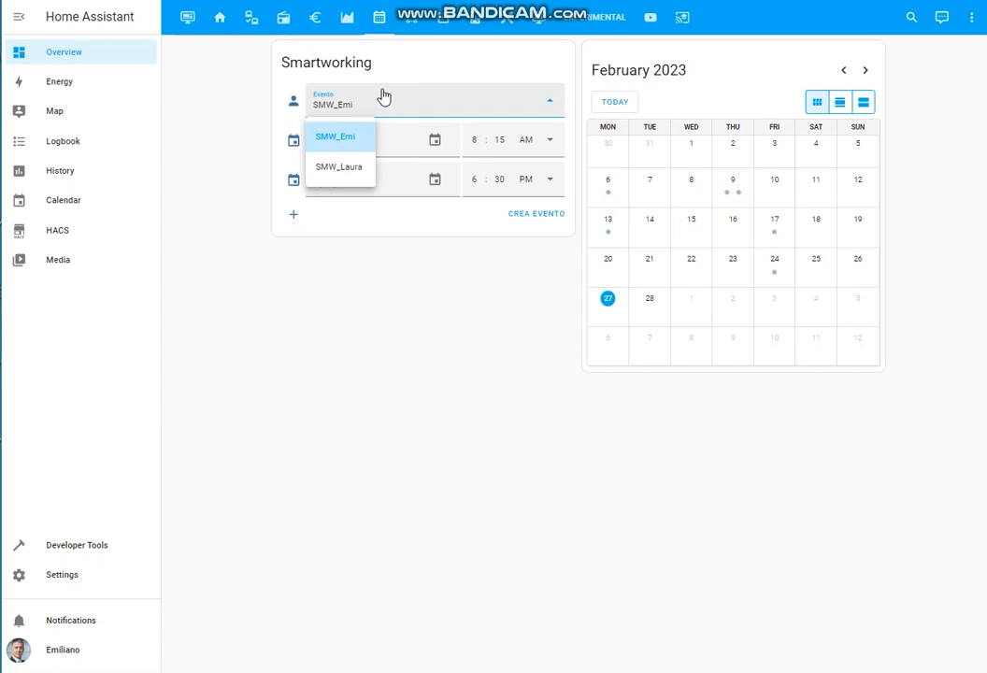
pyautogui.click(399, 62)
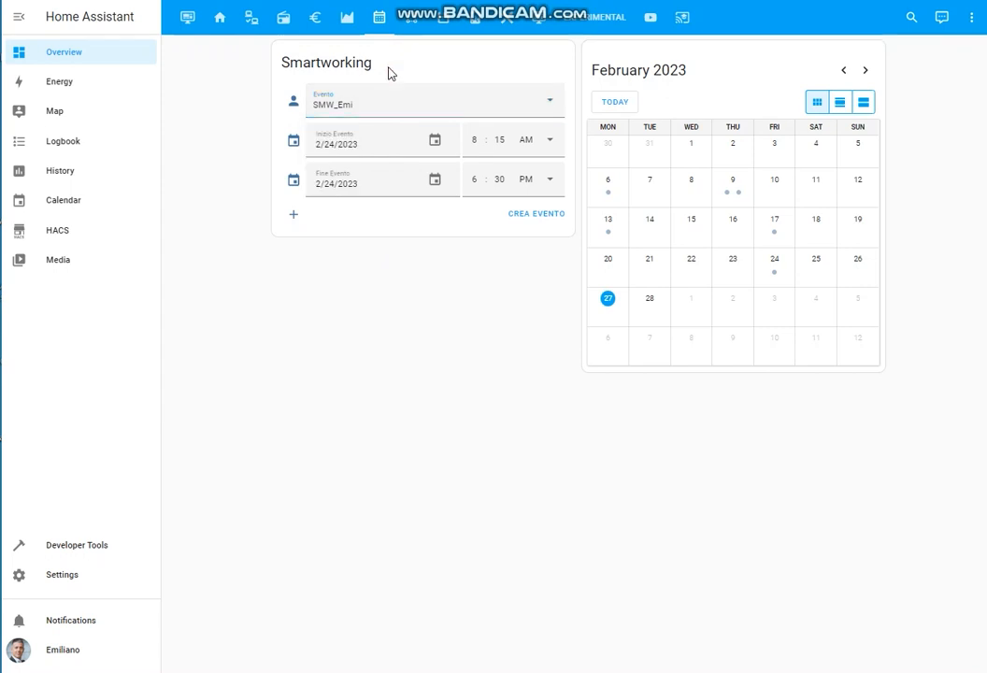
pyautogui.click(348, 142)
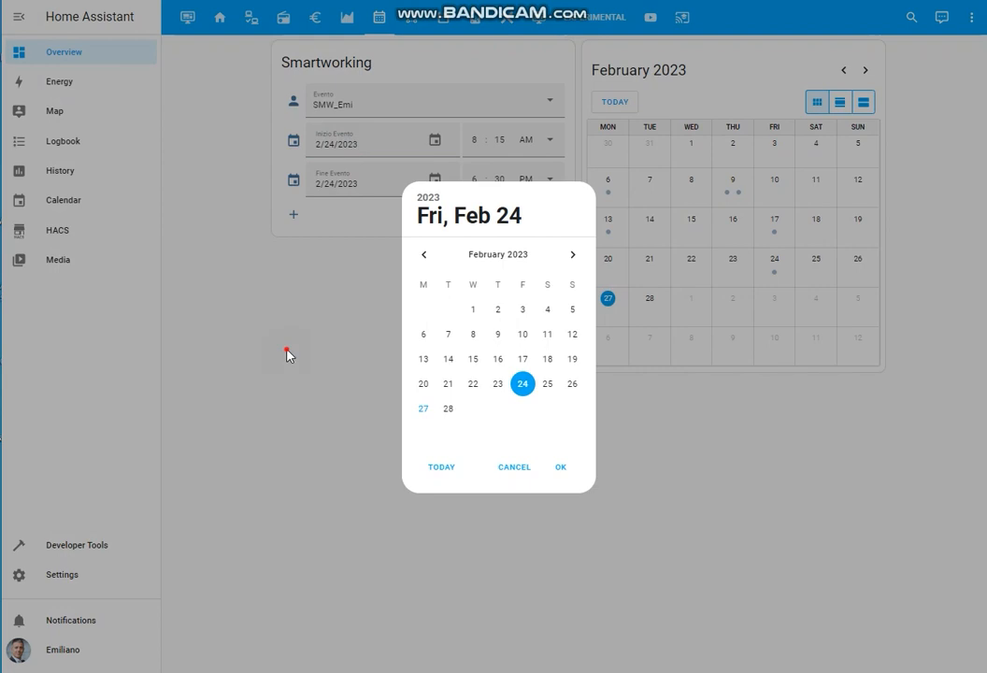
pyautogui.click(287, 356)
pyautogui.click(368, 183)
pyautogui.click(327, 369)
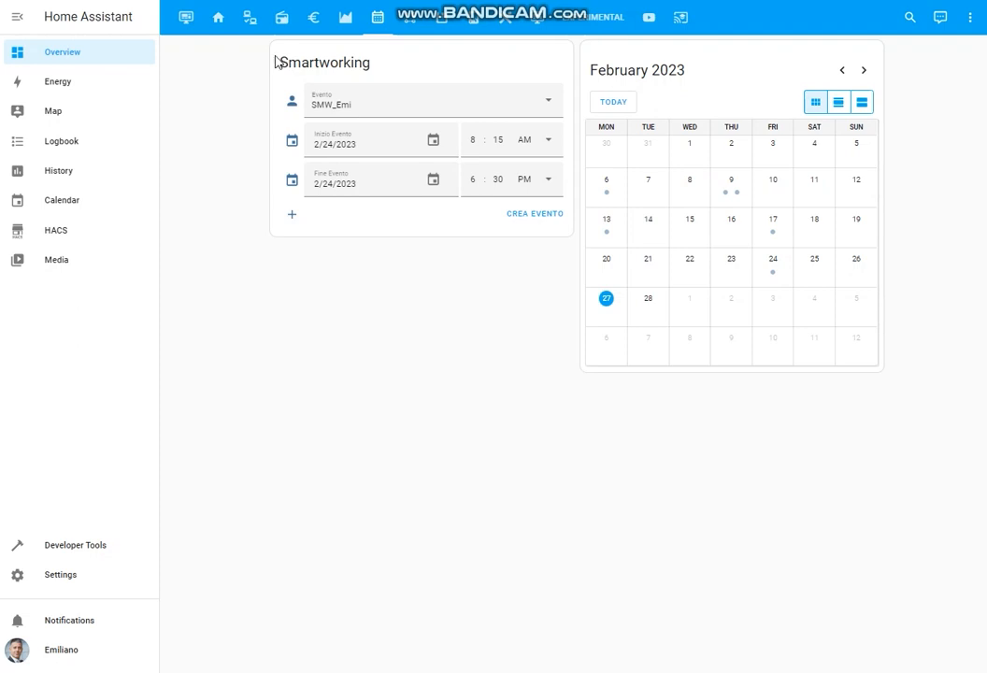
pyautogui.click(358, 143)
pyautogui.moveTo(319, 145); pyautogui.dragTo(312, 147)
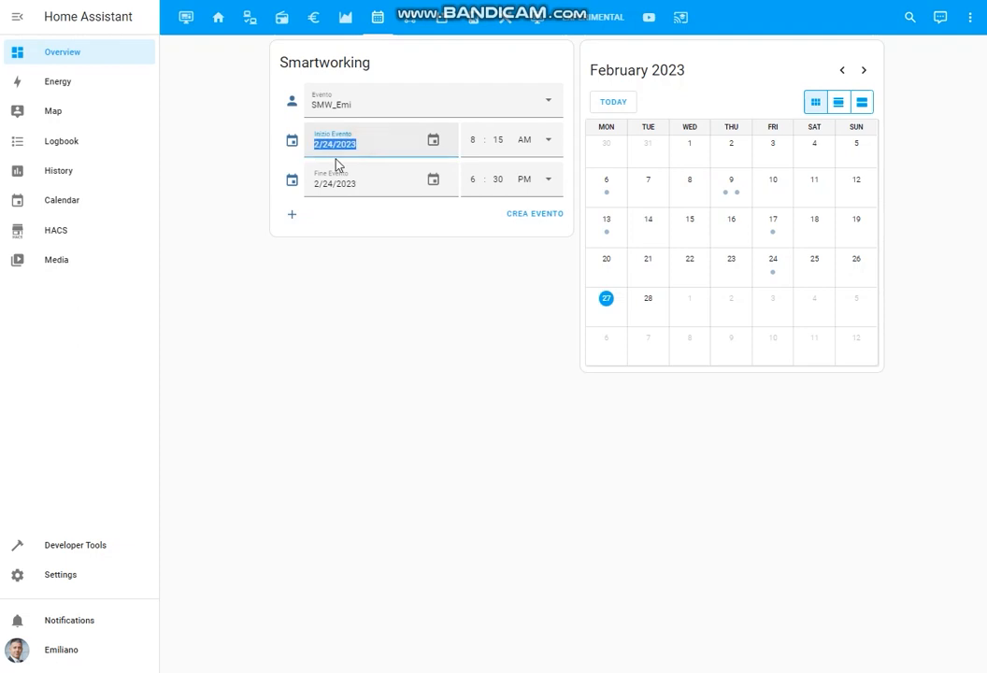
pyautogui.click(318, 186)
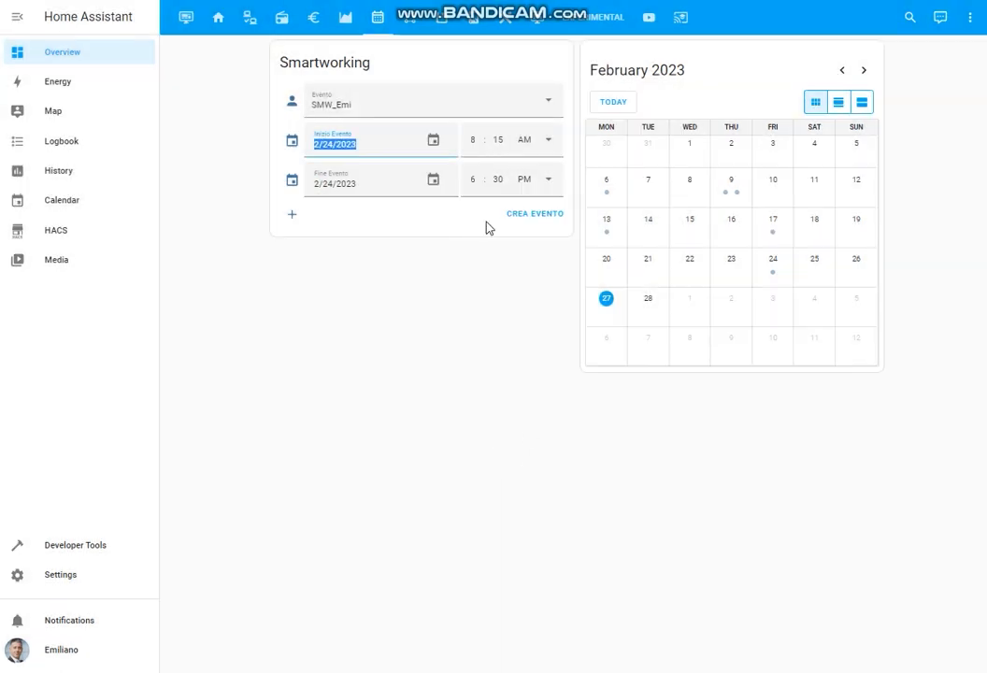
pyautogui.click(359, 177)
pyautogui.click(508, 466)
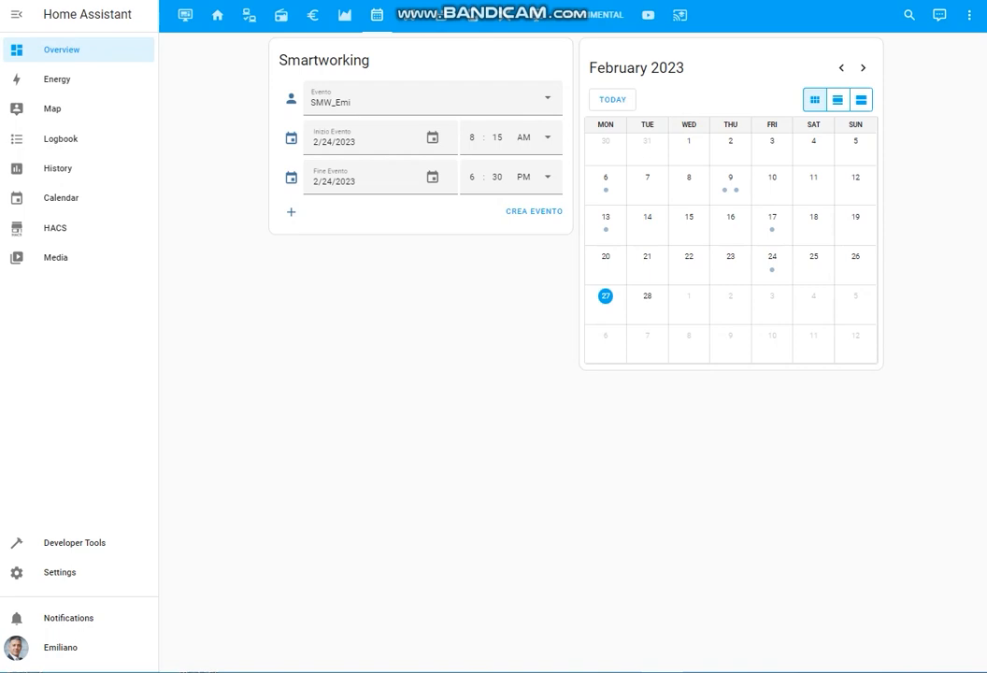
# Create a new empty automation from the Automations & Scenes settings.
pyautogui.click(53, 585)
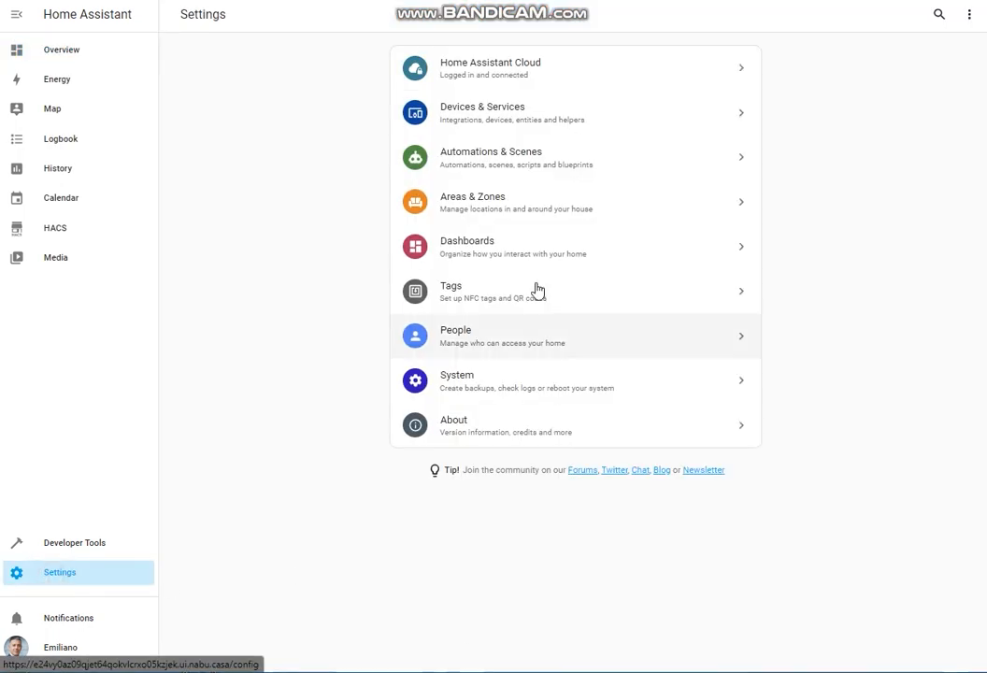
pyautogui.click(530, 164)
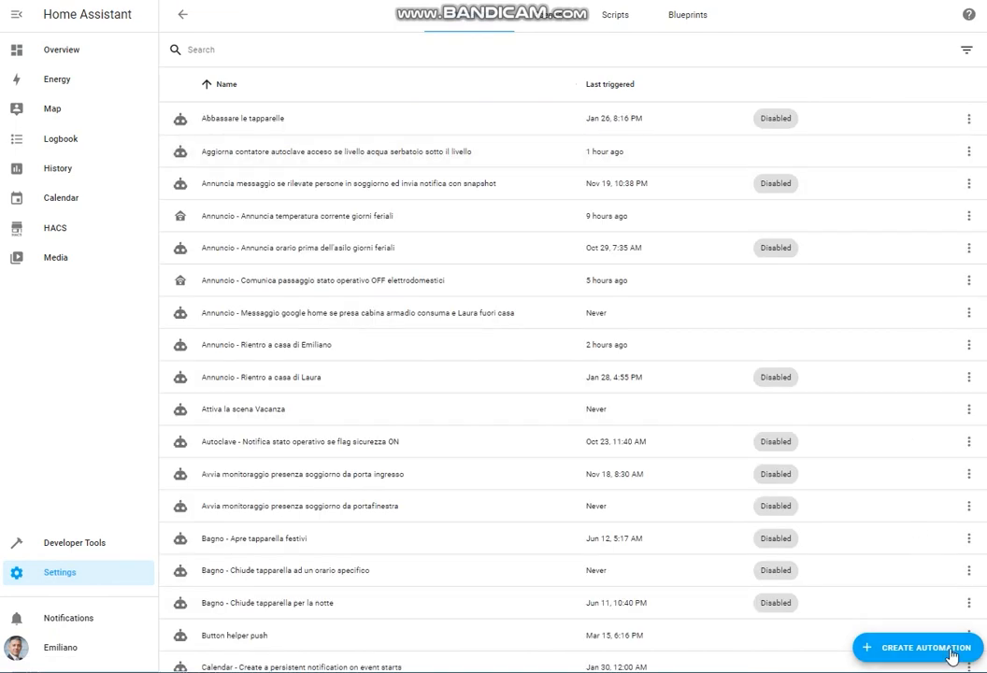
pyautogui.click(952, 653)
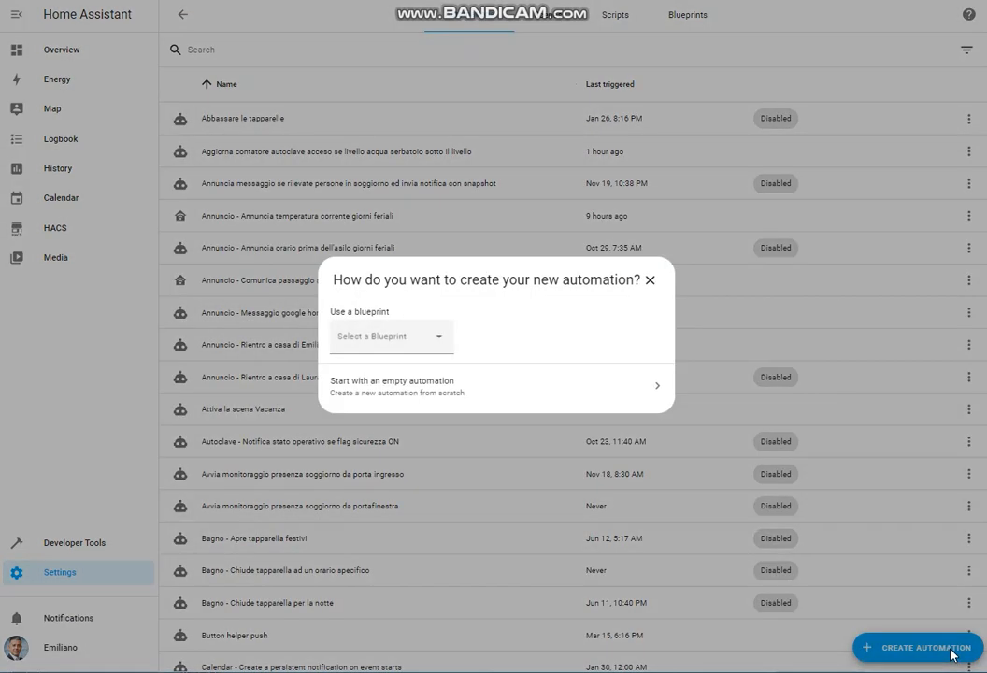
pyautogui.click(475, 391)
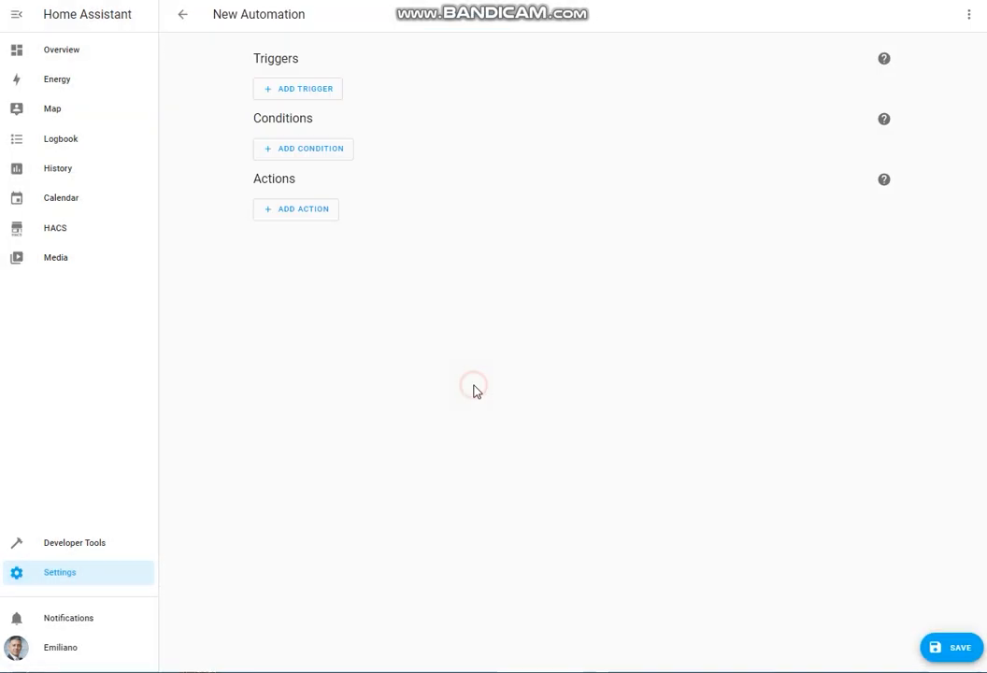
# Replace the automation's YAML with "Time - Update date&time smartworking events to be created", triggered at 00:00:00, setting event start 08:00:00 and end 19:00:00 on the current date.
pyautogui.click(971, 17)
pyautogui.click(949, 235)
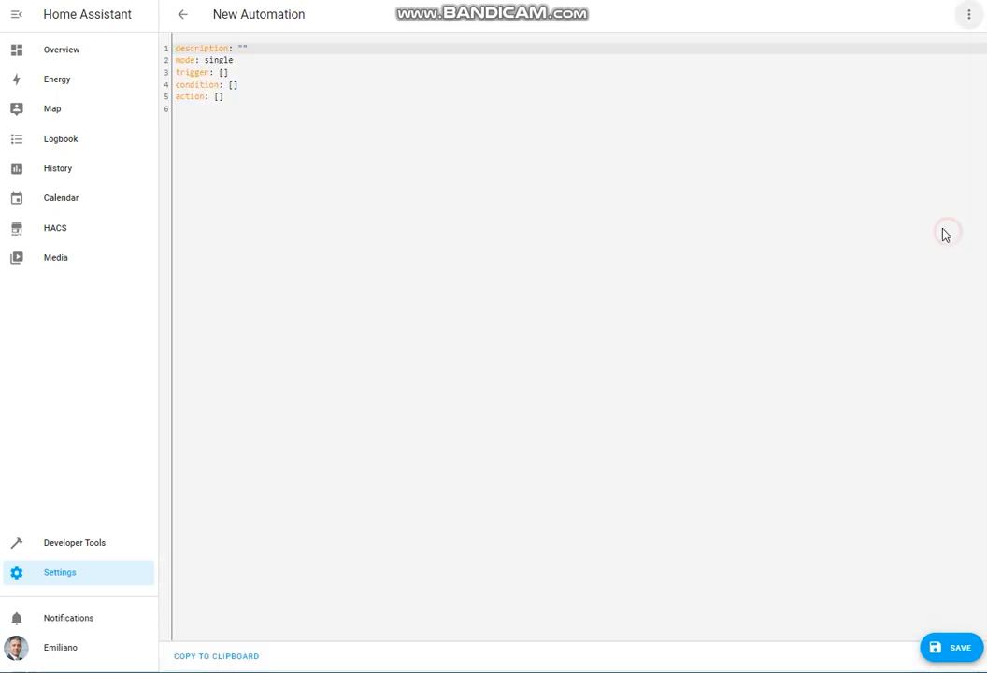
pyautogui.click(496, 161)
pyautogui.hotkey('ctrl', 'a')
pyautogui.write('alias: Time - Update date&time smartworking events to be created description: Time - Update date&time smartworking events to be created trigger:   - platform: time     at: "08:00:00" condition: [] action:   - service: input_datetime.set_datetime     data:       time: "08:00:00"       date: "{{now().year}}-{{now().month}}-{{now().day}}"     target:       entity_id:         - input_datetime.event_date_start   - service: input_datetime.set_datetime     data:       time: "19:00:00"       date: "{{now().year}}-{{now().month}}-{{now().day}}"     target:       entity_id:         - input_datetime.event_date_end mode: single')
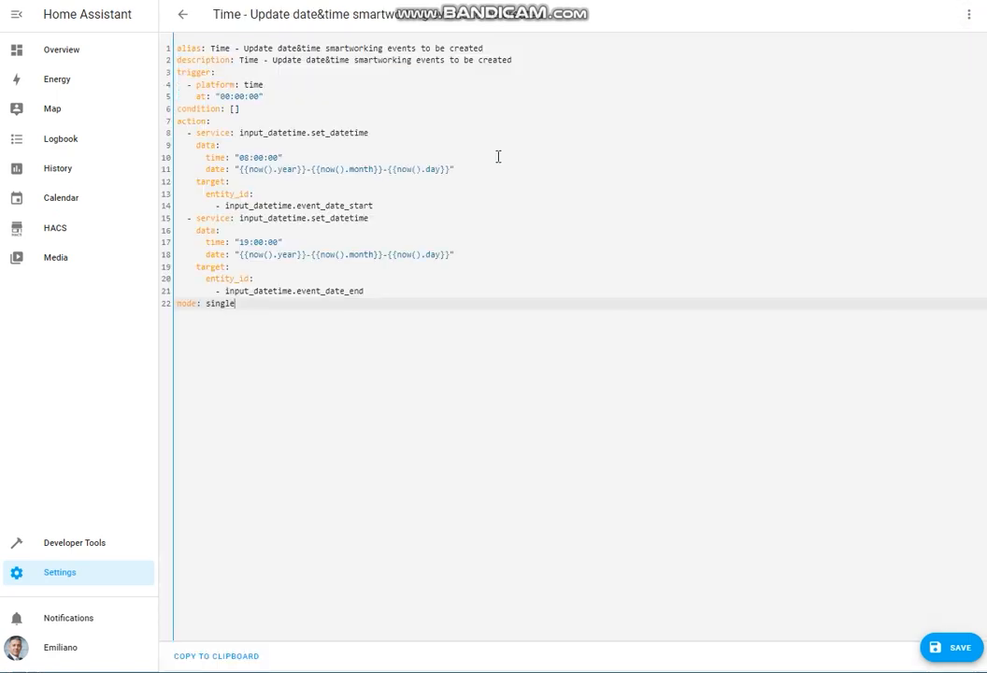
# Review the YAML's trigger block, its action block and the start and end times set for the events.
pyautogui.click(344, 109)
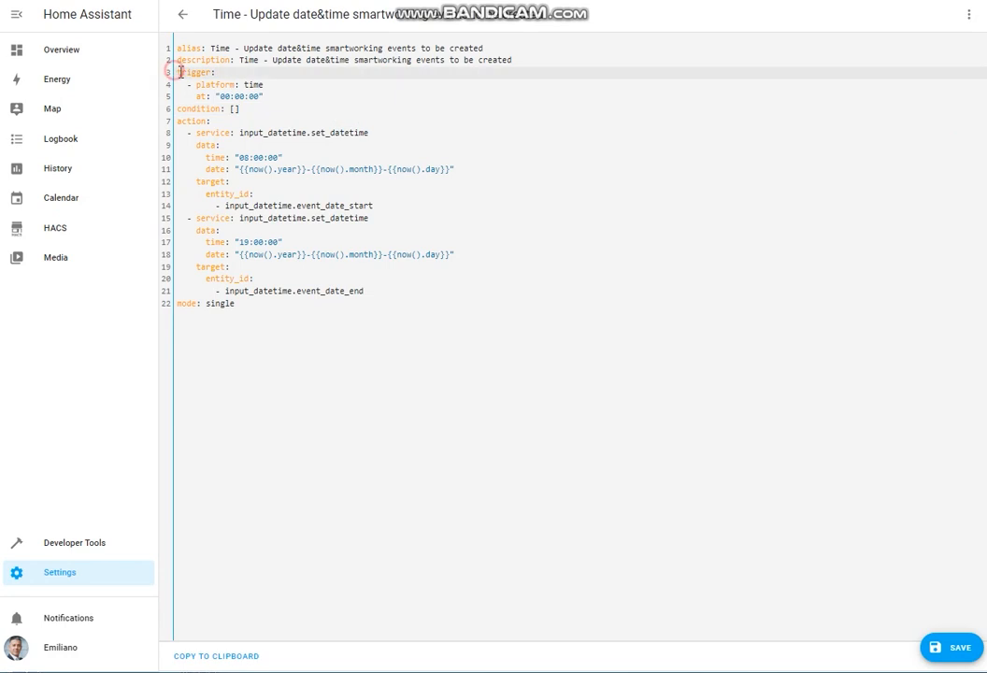
pyautogui.moveTo(176, 72); pyautogui.dragTo(293, 92)
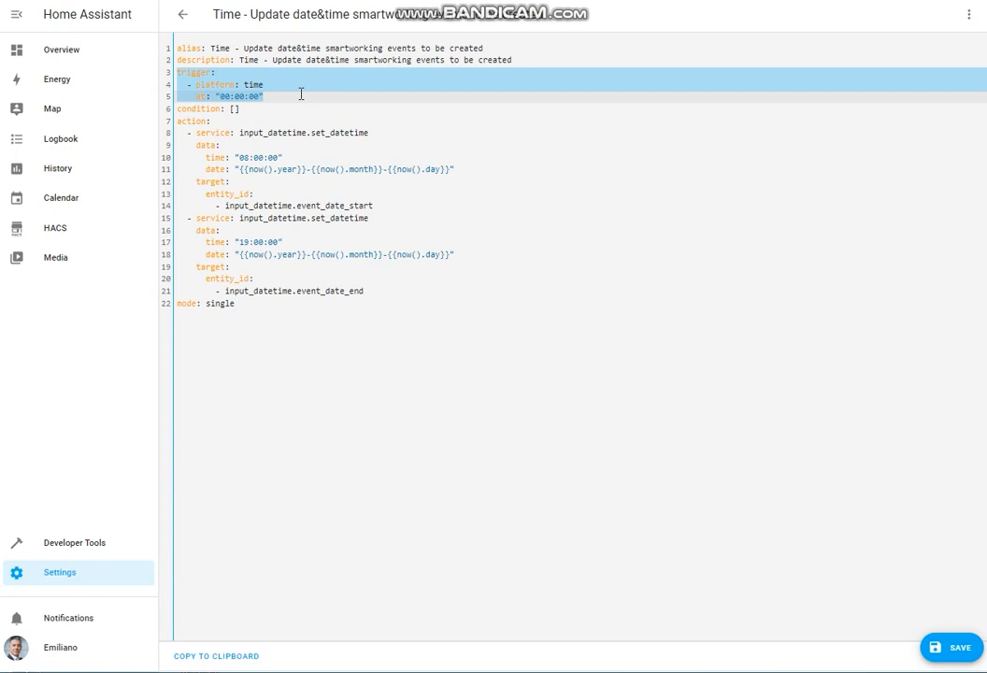
pyautogui.click(205, 133)
pyautogui.moveTo(177, 120); pyautogui.dragTo(456, 289)
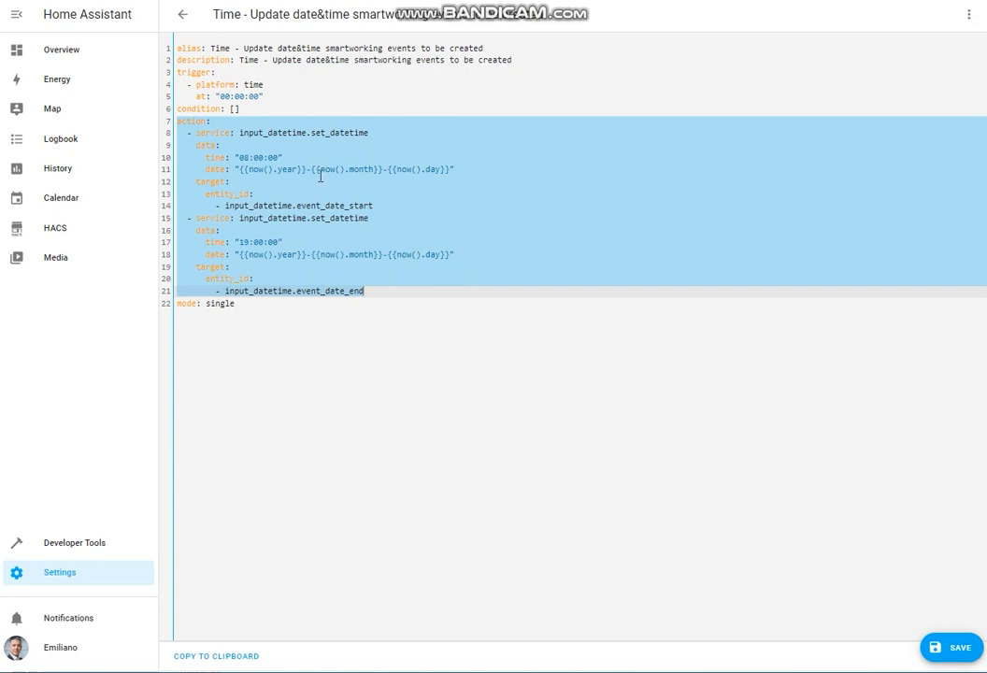
pyautogui.click(287, 158)
pyautogui.moveTo(239, 151); pyautogui.dragTo(278, 157)
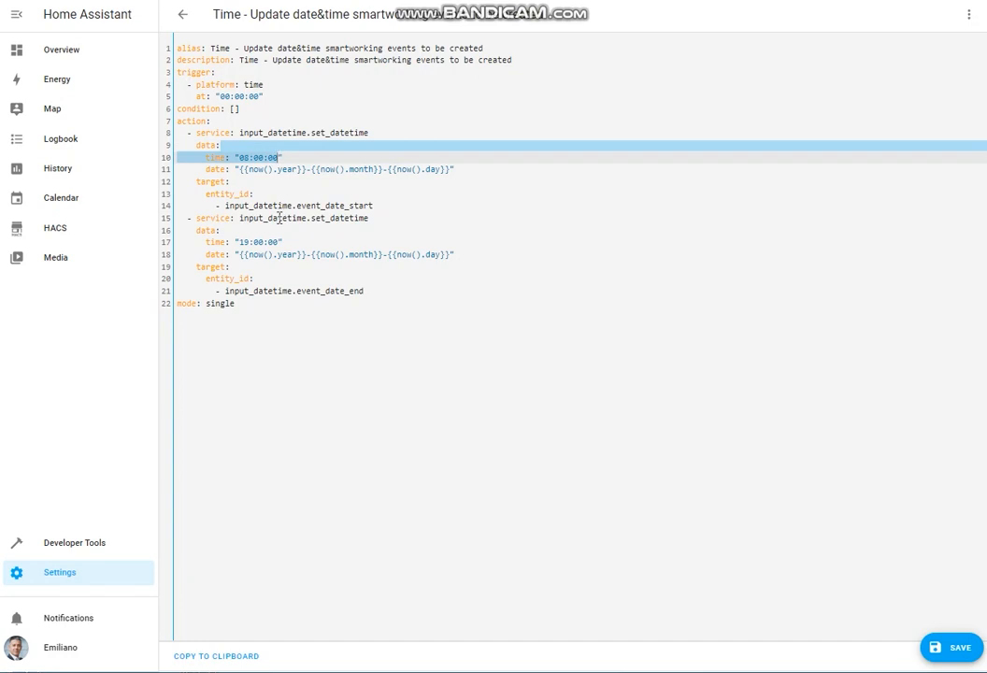
pyautogui.click(260, 241)
pyautogui.moveTo(238, 239); pyautogui.dragTo(280, 242)
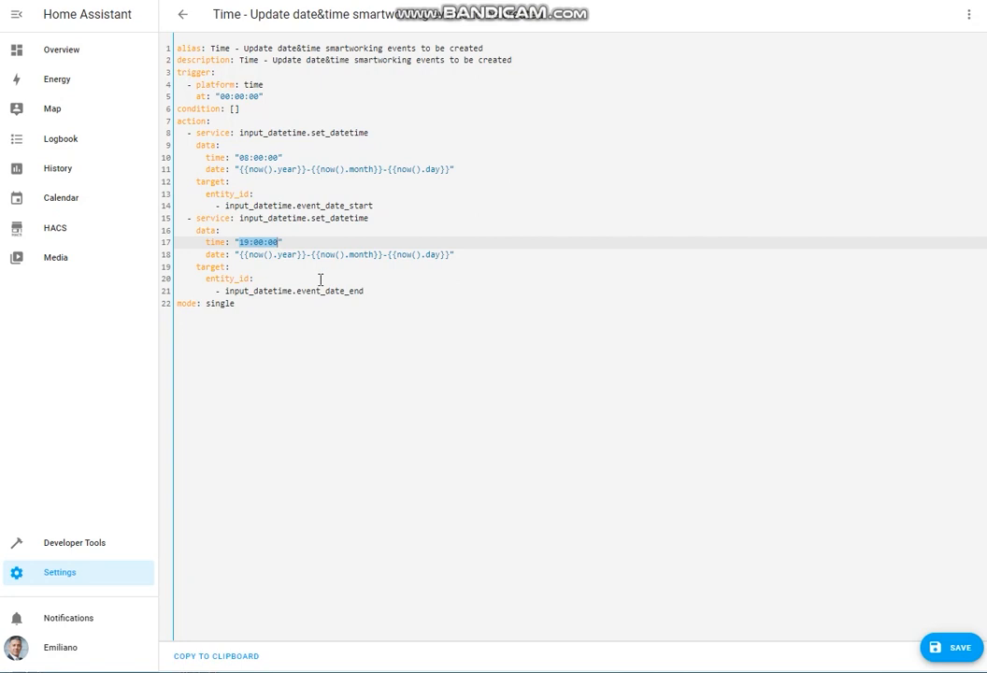
# Save the automation under the name "Time - Update date&time smartworking events to be created".
pyautogui.click(296, 241)
pyautogui.click(952, 649)
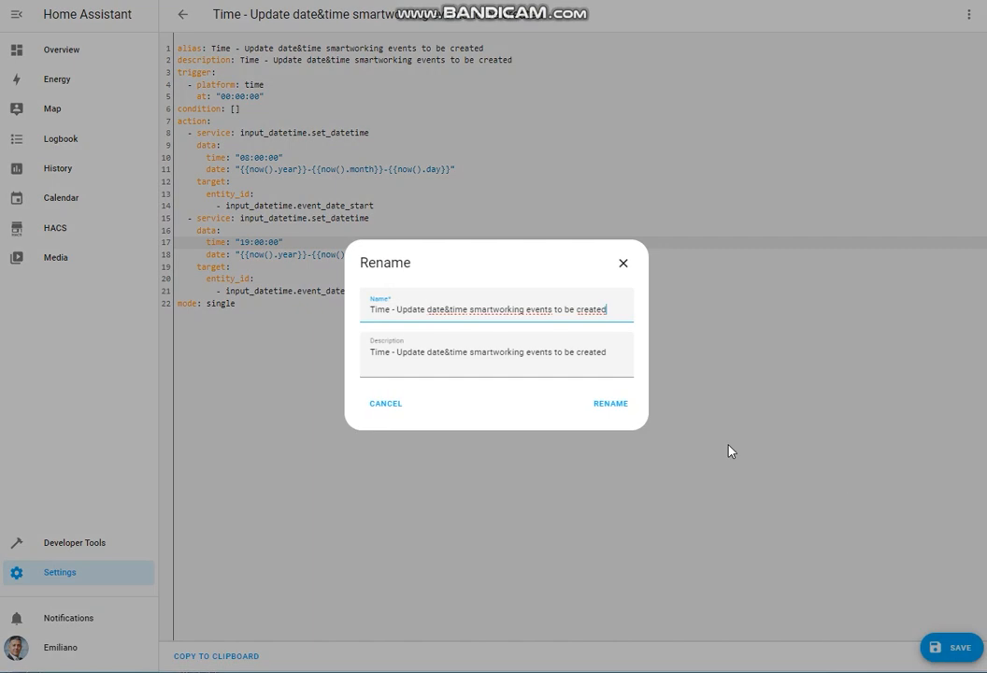
pyautogui.click(613, 408)
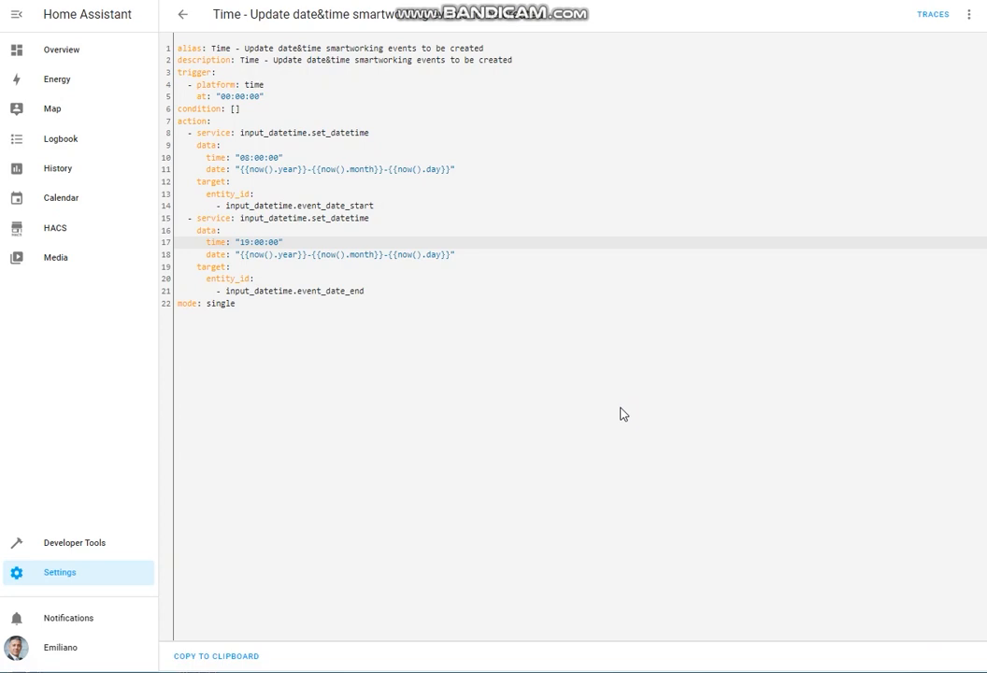
# Run the configuration check in the developer tools.
pyautogui.click(67, 544)
pyautogui.click(191, 45)
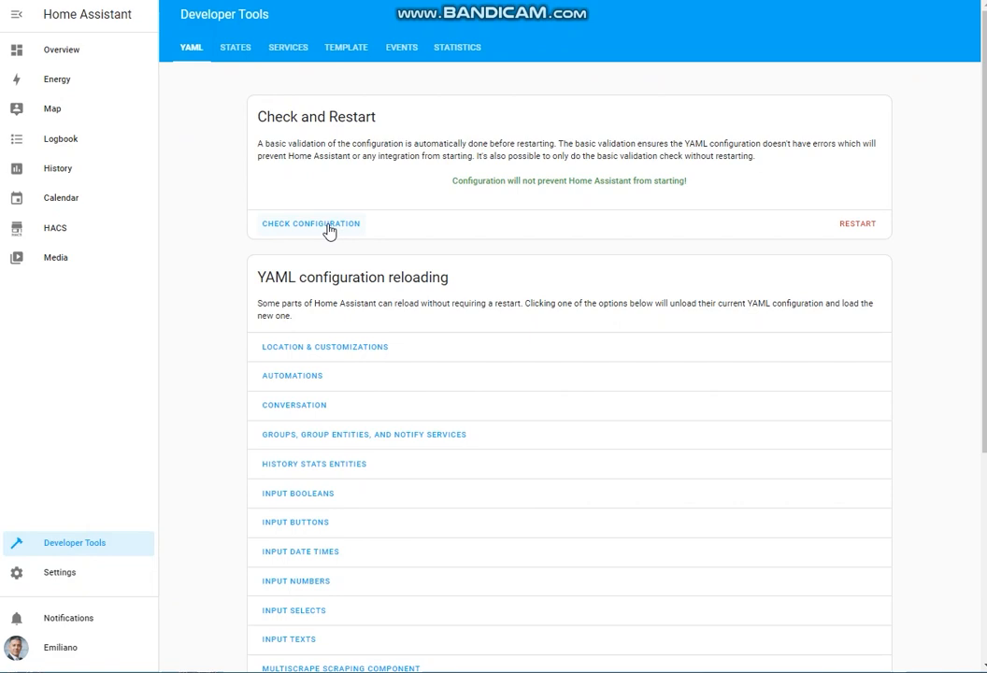
pyautogui.click(329, 230)
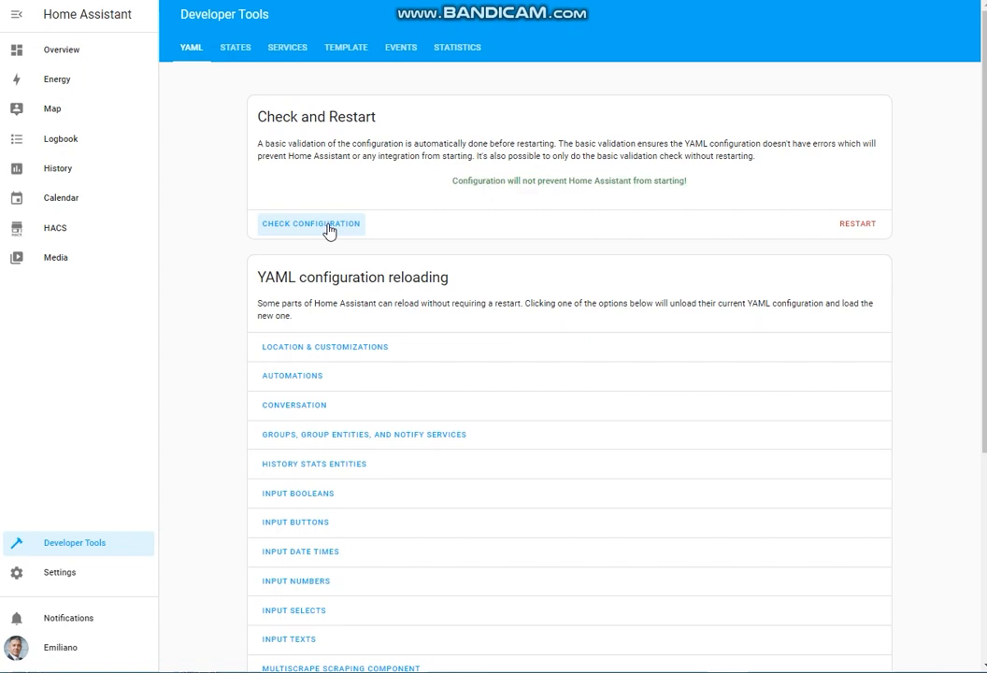
# Search the automations for "update" and open "Time - Update date&time smartworking events to be created".
pyautogui.click(86, 581)
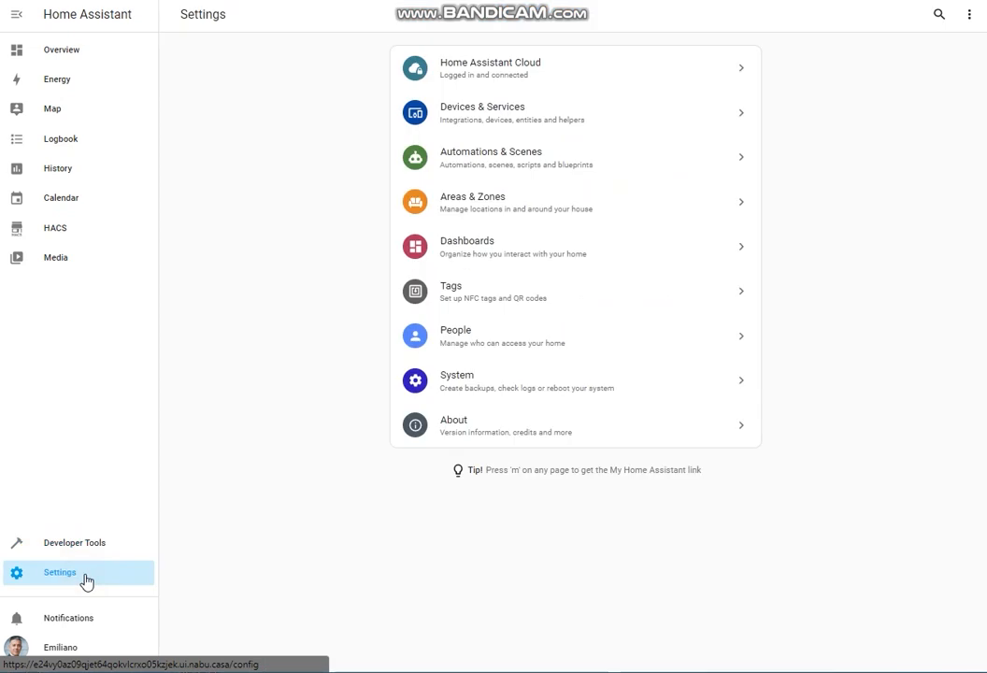
pyautogui.click(523, 168)
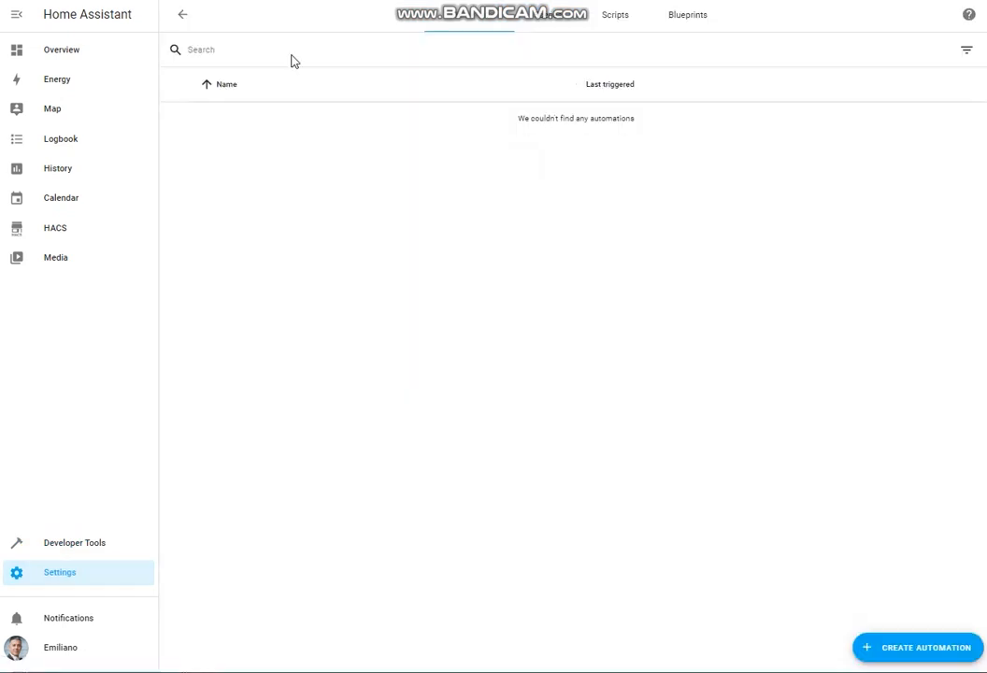
pyautogui.click(287, 50)
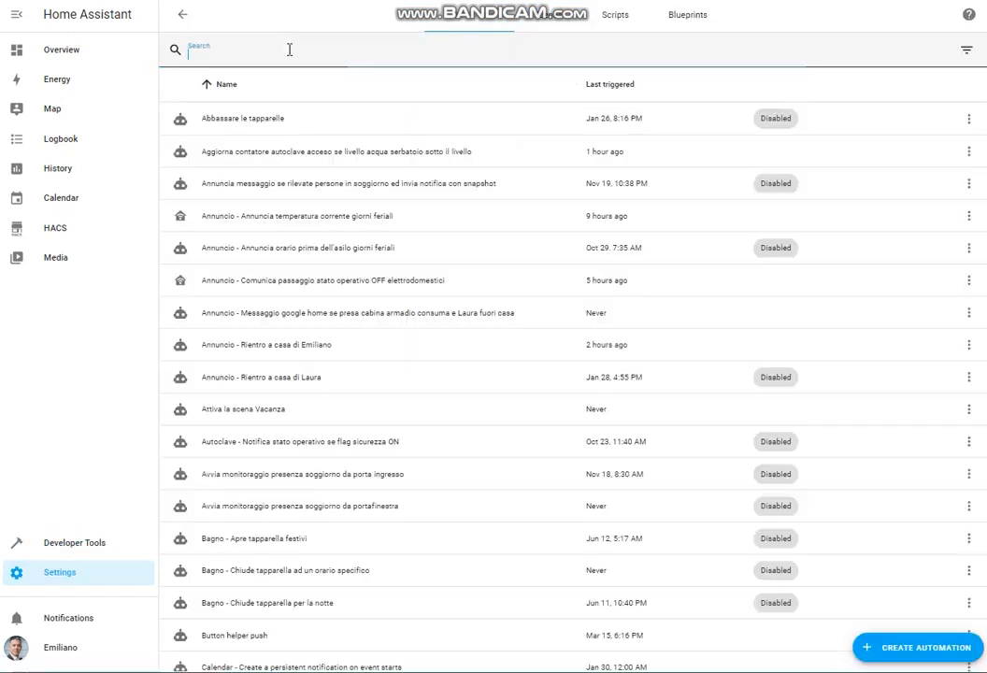
pyautogui.write('up')
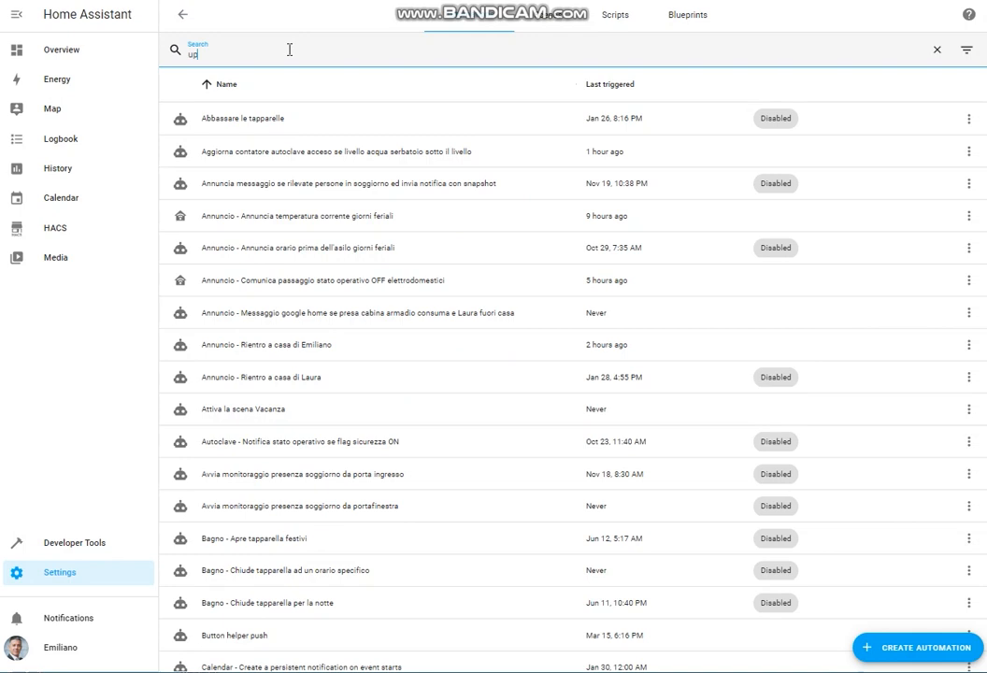
pyautogui.write('date')
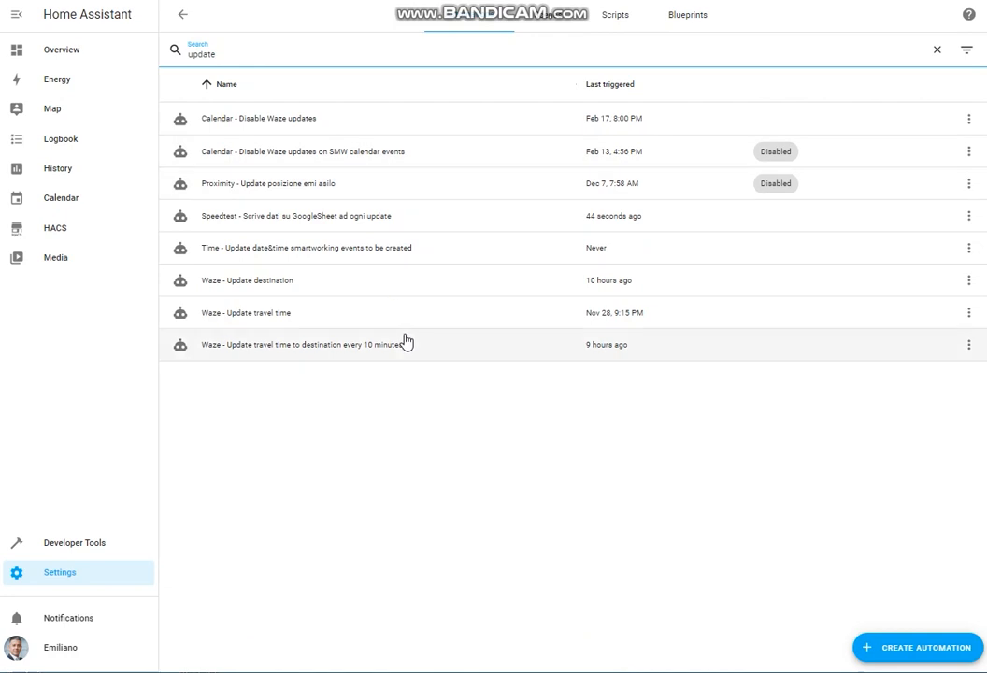
pyautogui.click(334, 250)
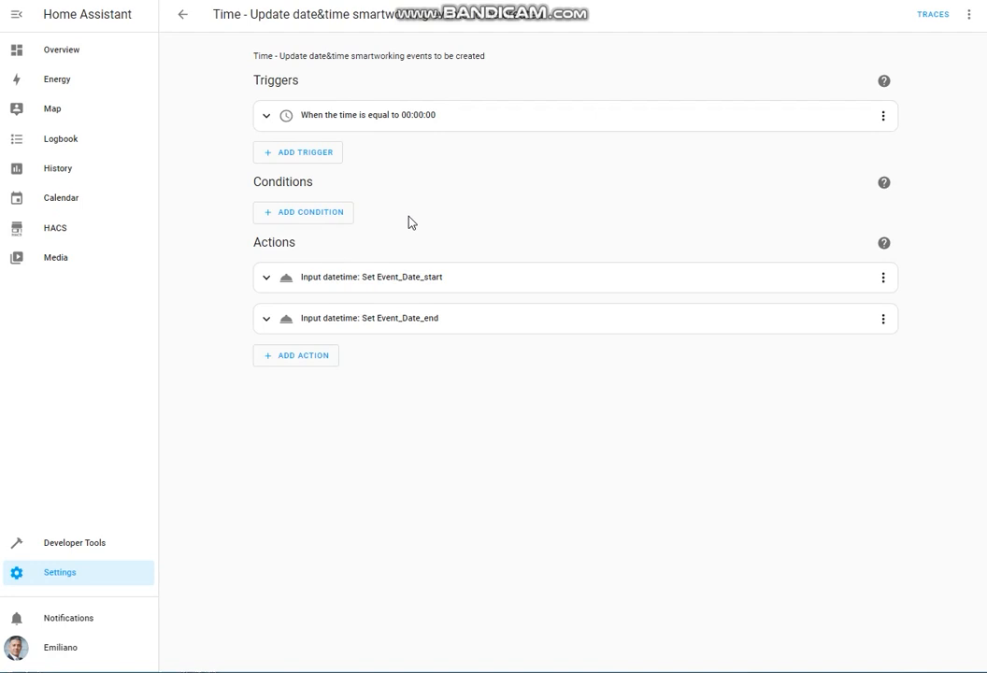
# Run the smartworking date and time automation manually and return to the overview dashboard's calendar view.
pyautogui.click(970, 15)
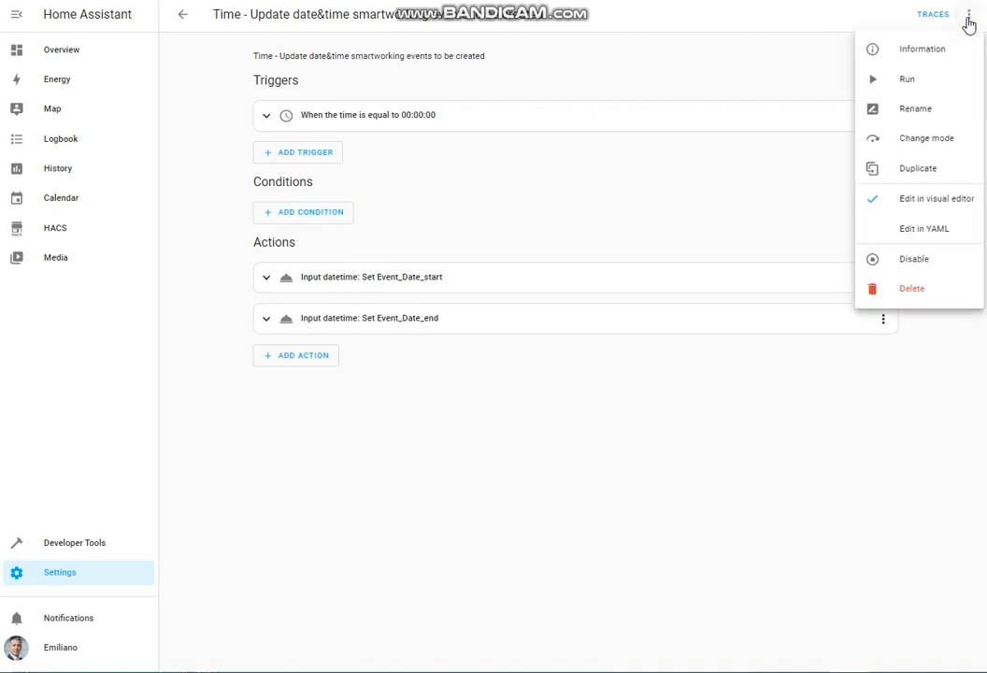
pyautogui.click(948, 85)
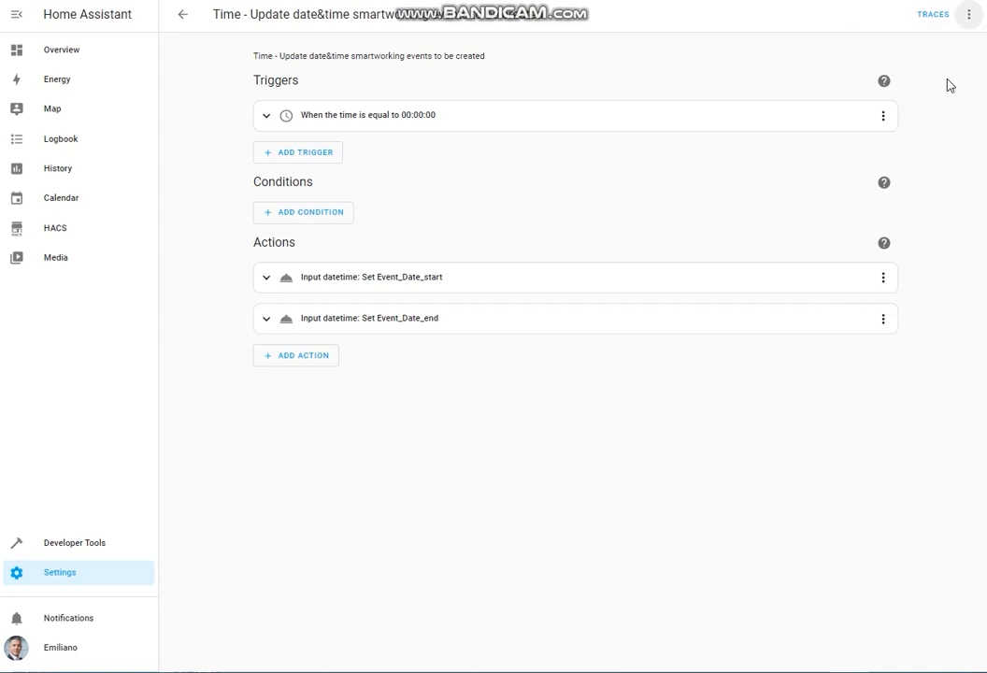
pyautogui.click(44, 53)
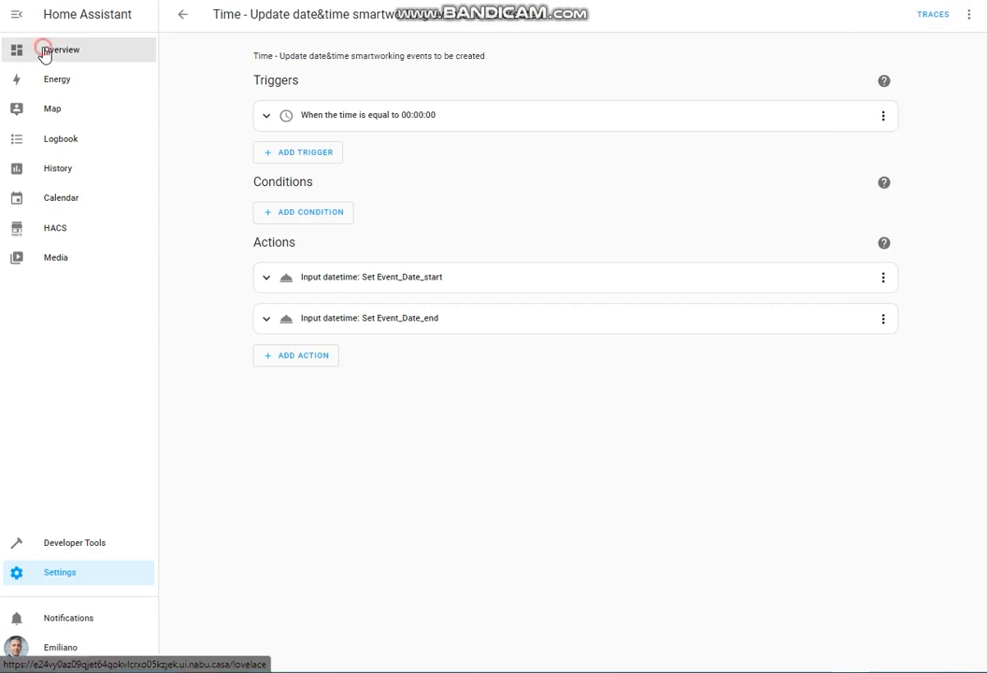
pyautogui.click(375, 19)
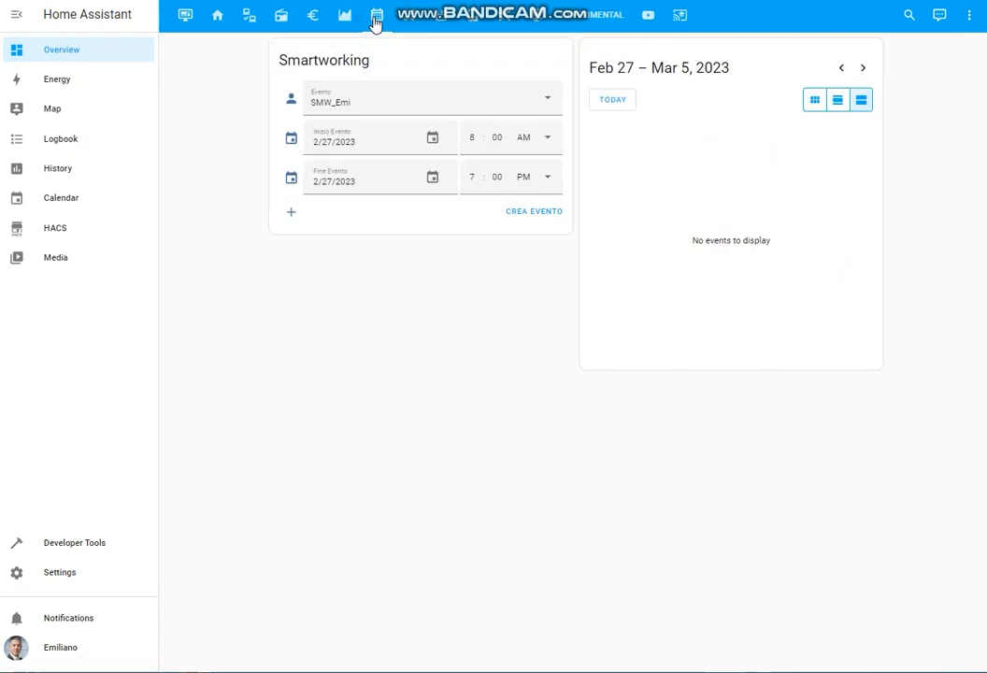